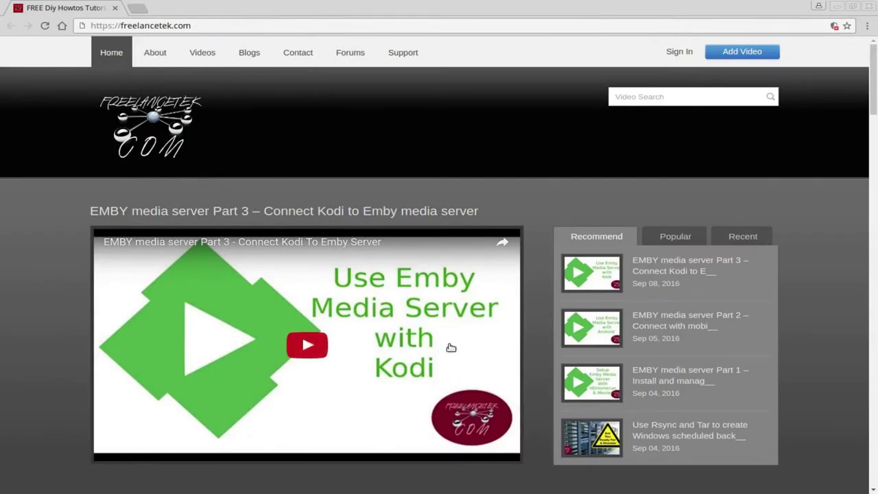
triple_click(142, 26)
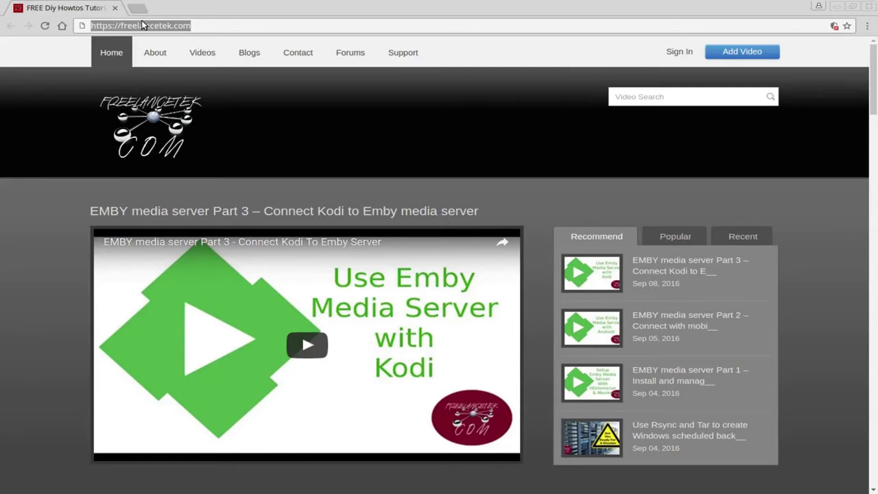
text(199.)
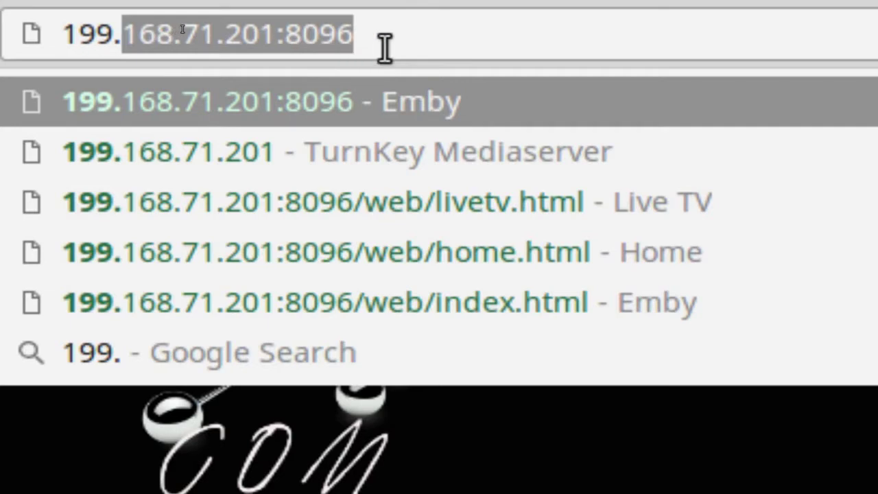
text(168.71.201)
key(Return)
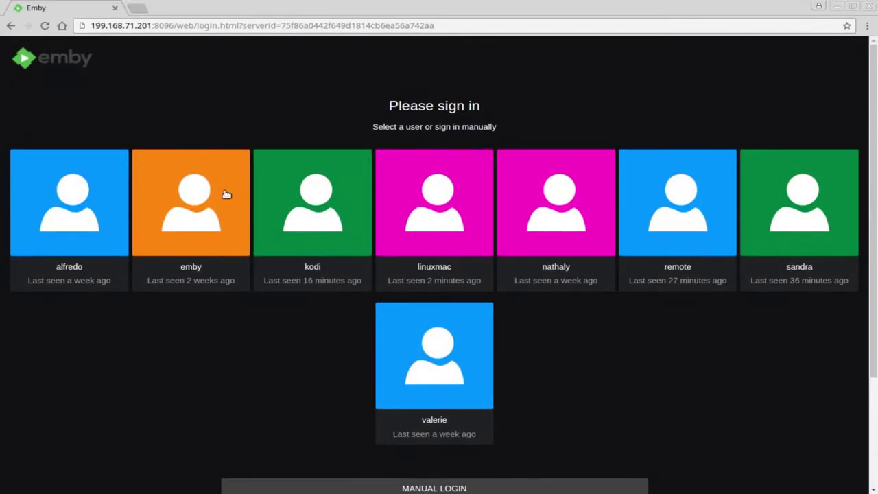
Sign in to the media server as the linuxmac user by entering the account password
click(318, 268)
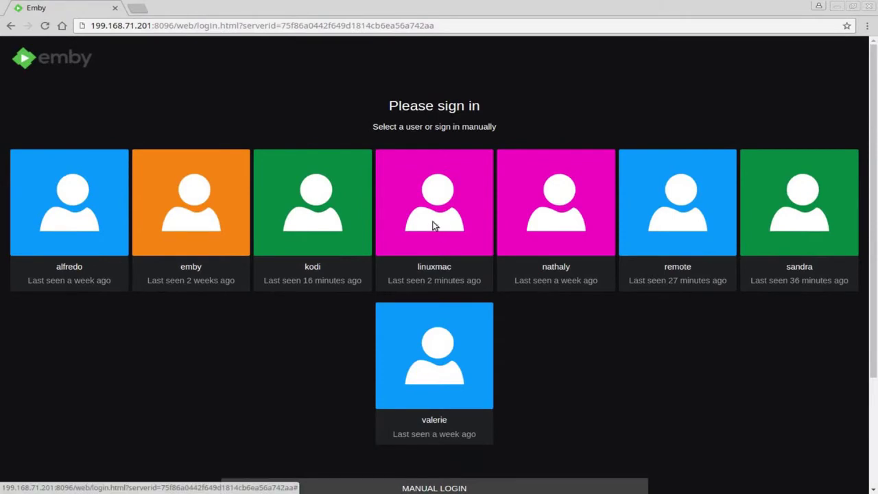
click(434, 225)
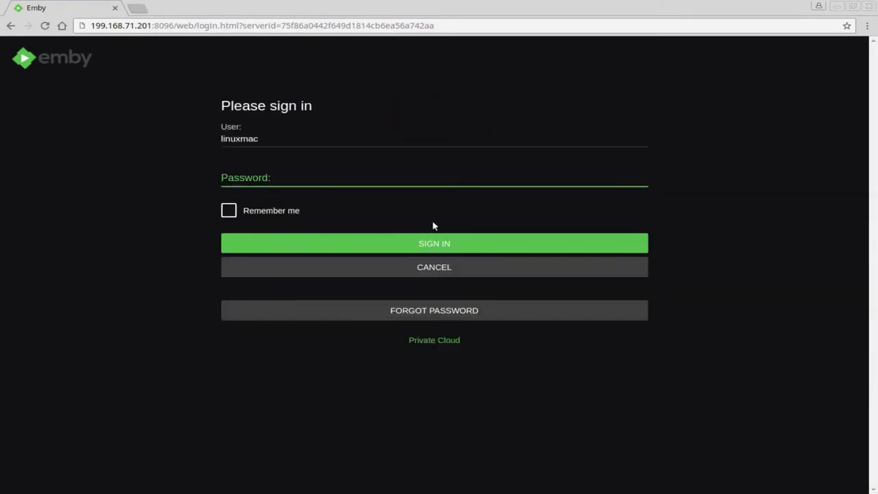
text(********)
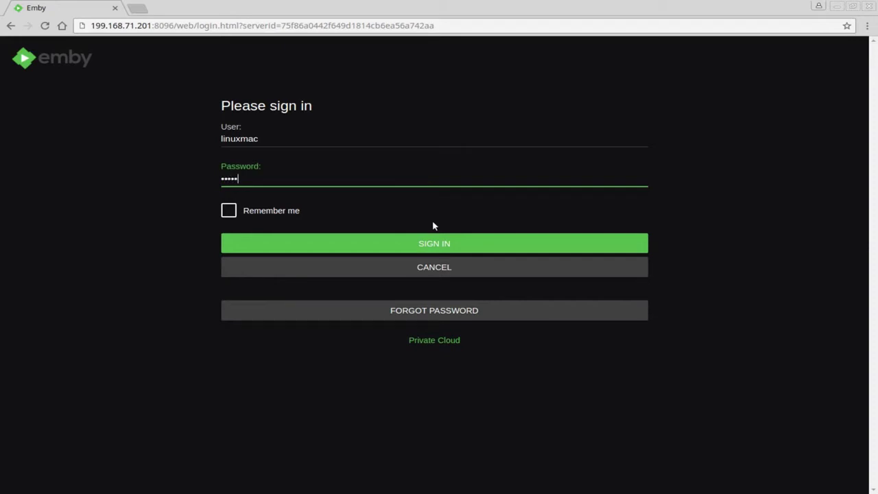
text(***)
key(Return)
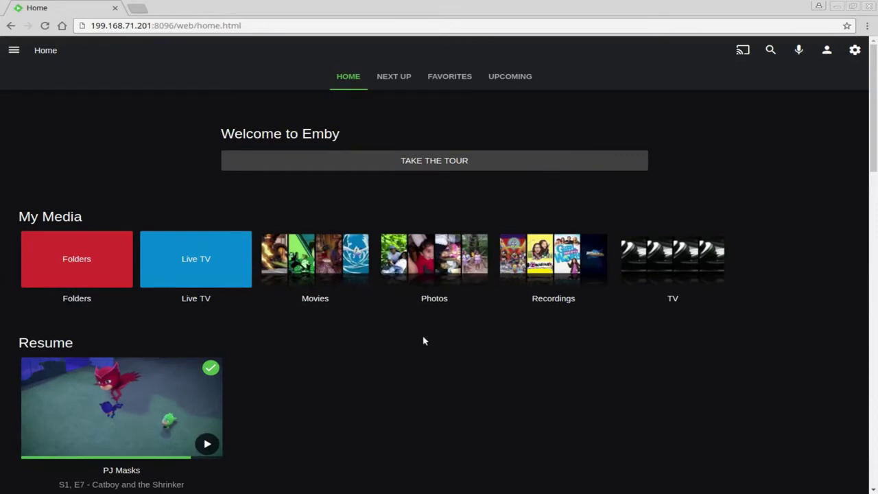
Open the Live TV configuration in the server dashboard and review its tuner devices and guide providers
scroll(445, 340, down, 1)
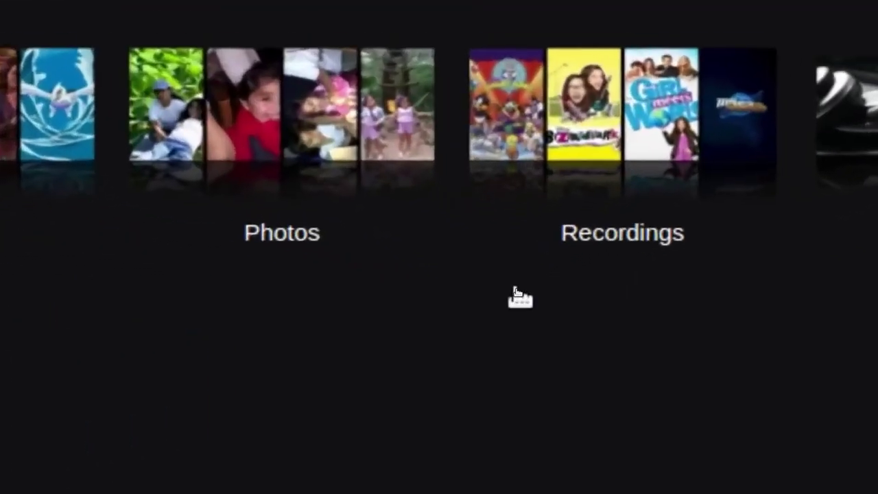
mouse_move(552, 278)
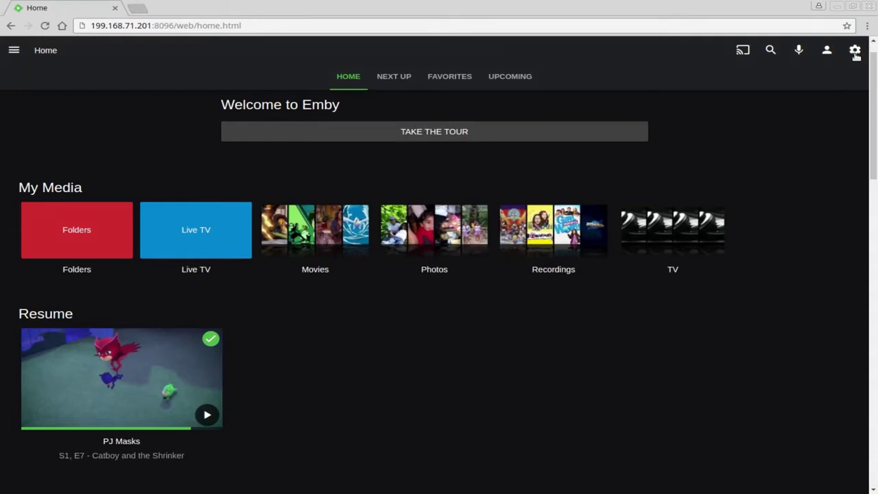
click(855, 53)
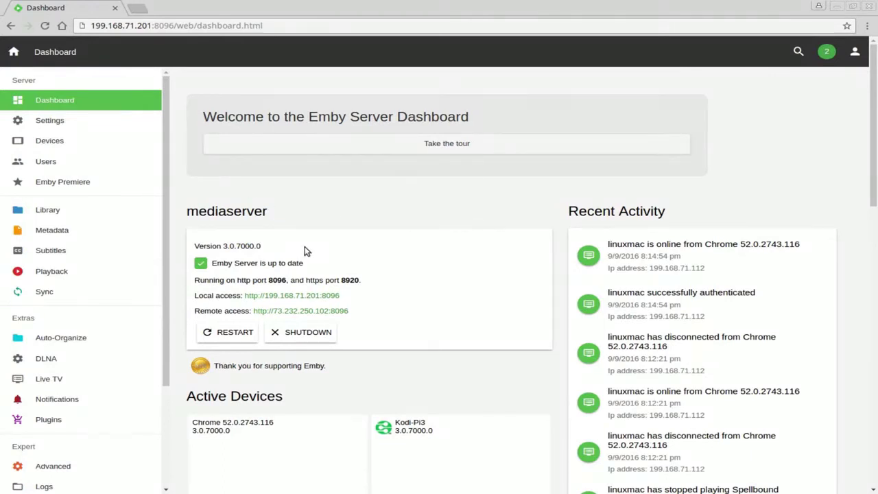
click(50, 382)
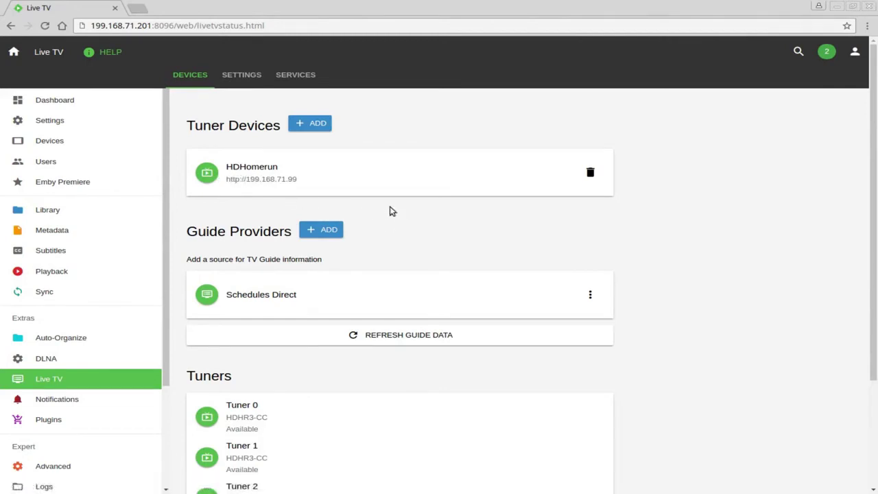
scroll(446, 228, down, 1)
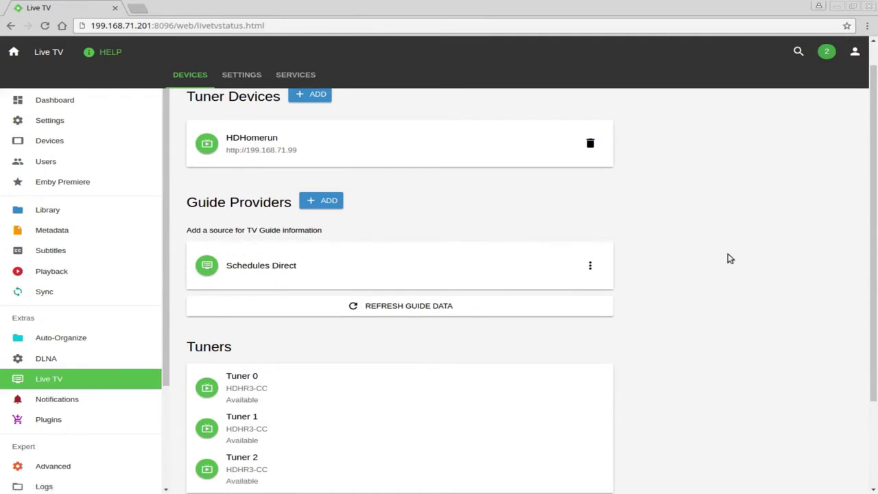
scroll(709, 260, down, 3)
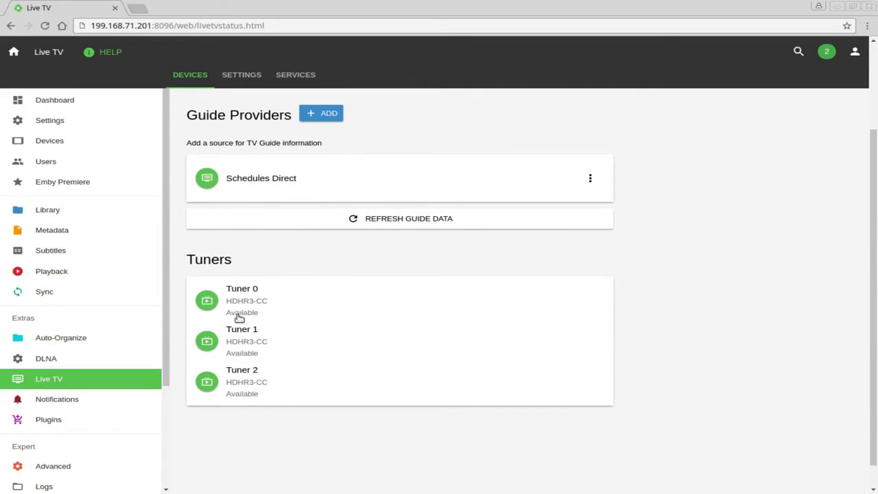
scroll(271, 339, up, 3)
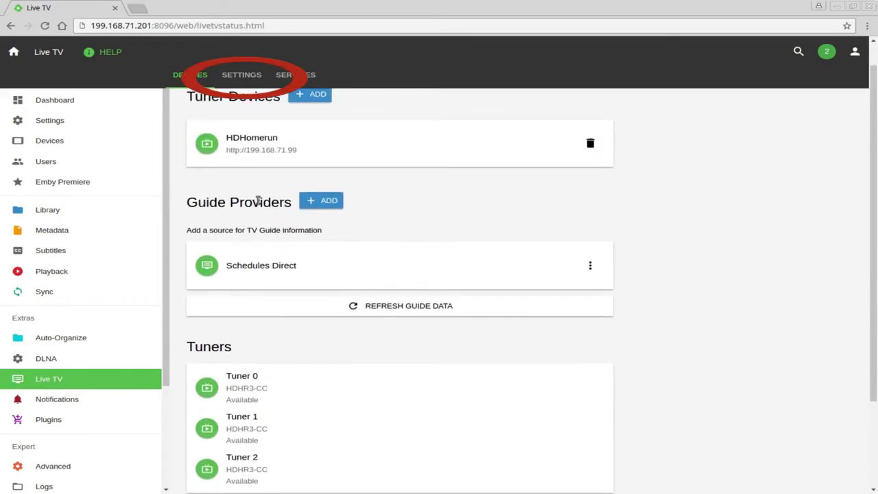
Set the default post-padding to 5 minutes in the Live TV recording settings and save them
click(246, 79)
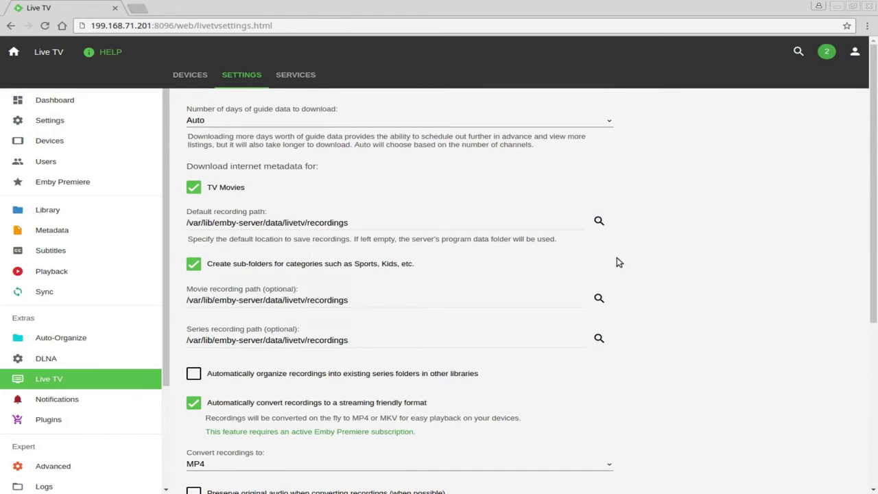
scroll(671, 275, down, 2)
scroll(671, 275, down, 2)
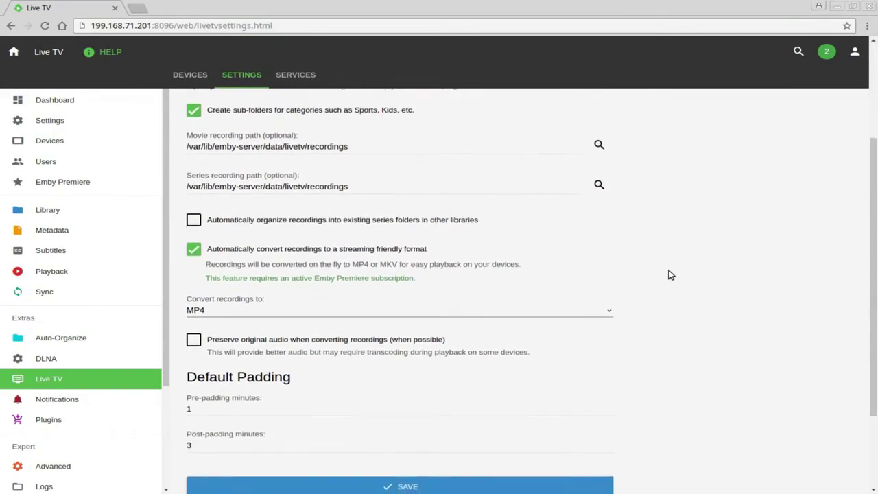
scroll(659, 278, down, 2)
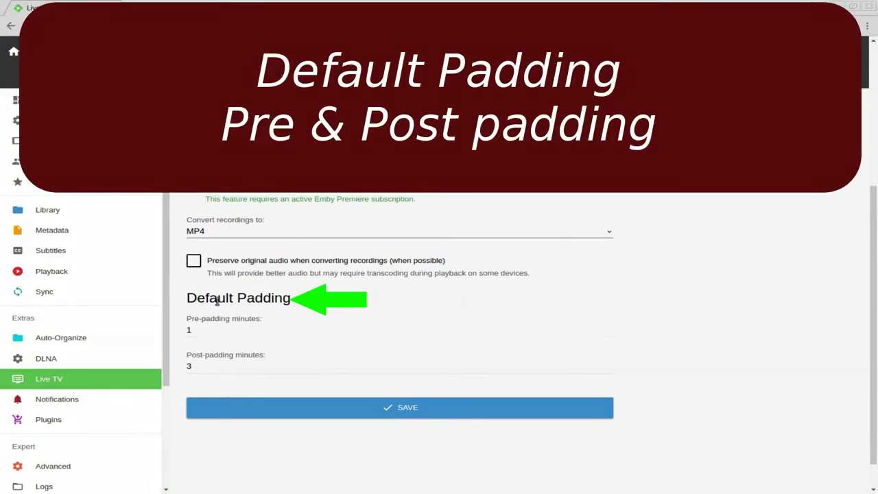
click(387, 367)
key(BackSpace)
text(5)
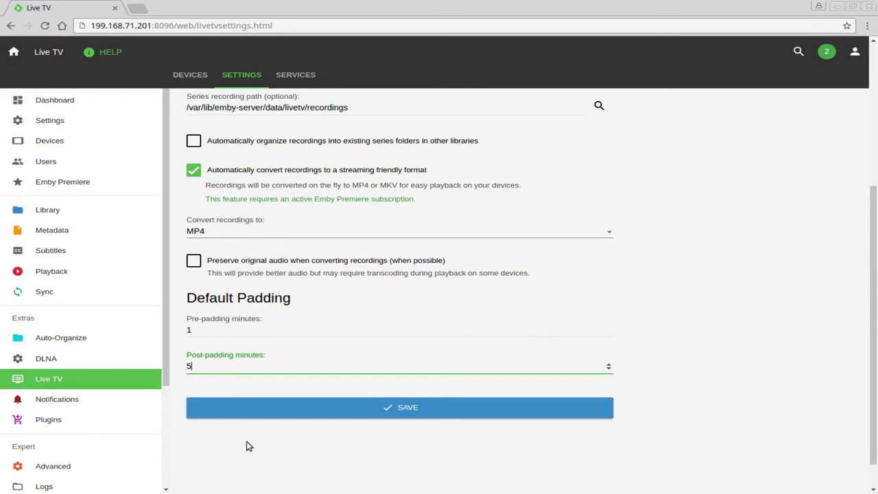
click(320, 412)
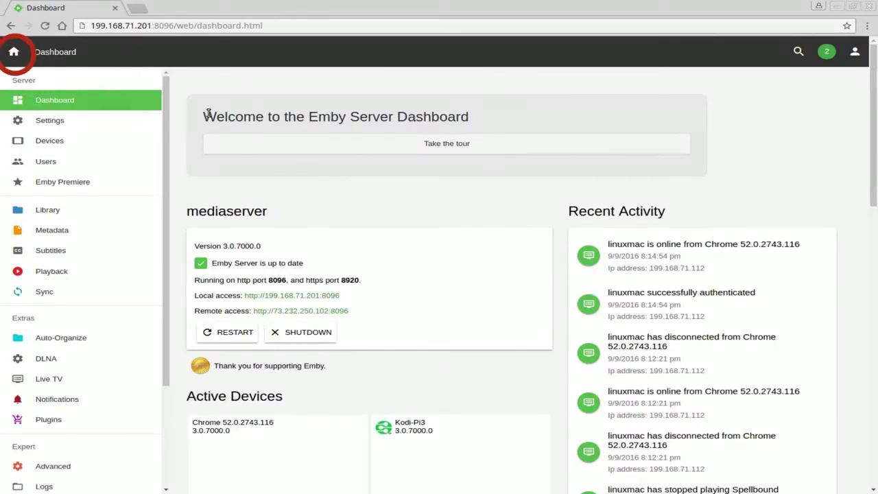
Open the Live TV guide from the media home page and browse the channel listings
click(14, 53)
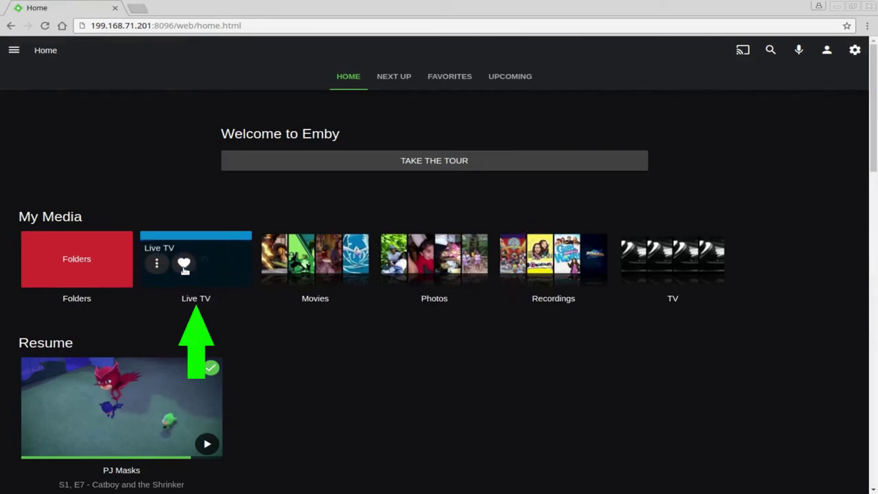
click(220, 273)
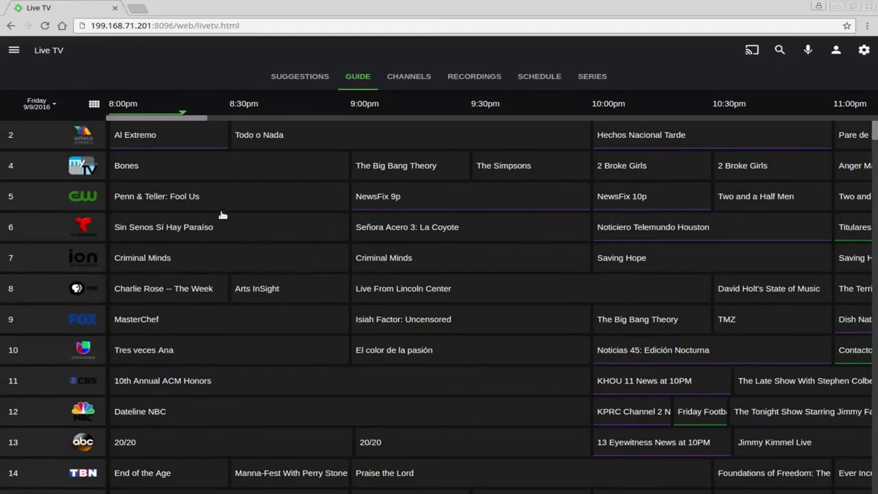
scroll(224, 217, down, 5)
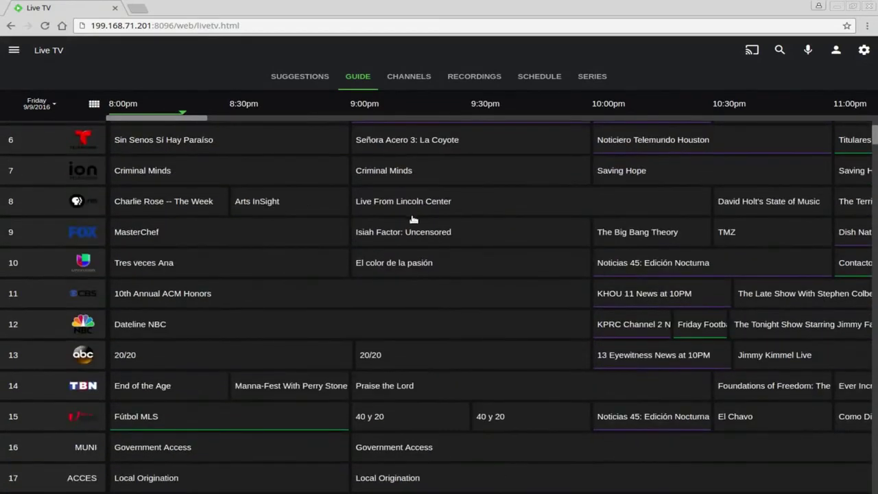
scroll(823, 180, down, 1)
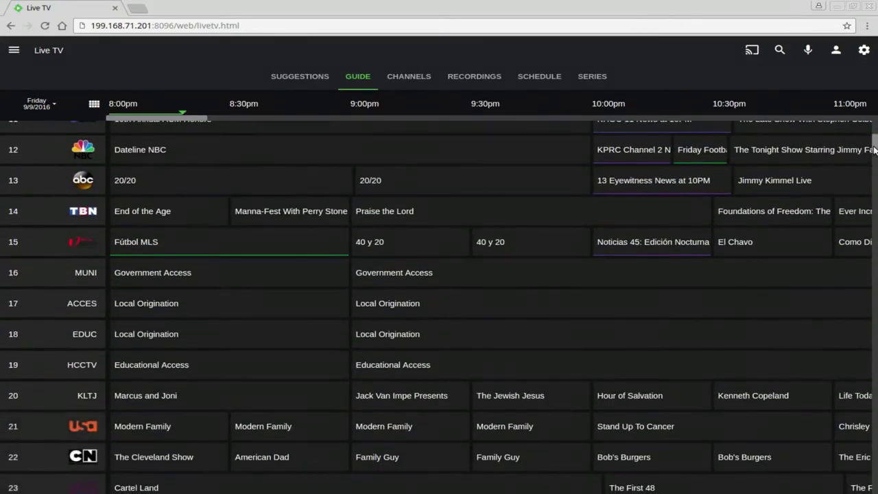
scroll(874, 176, down, 20)
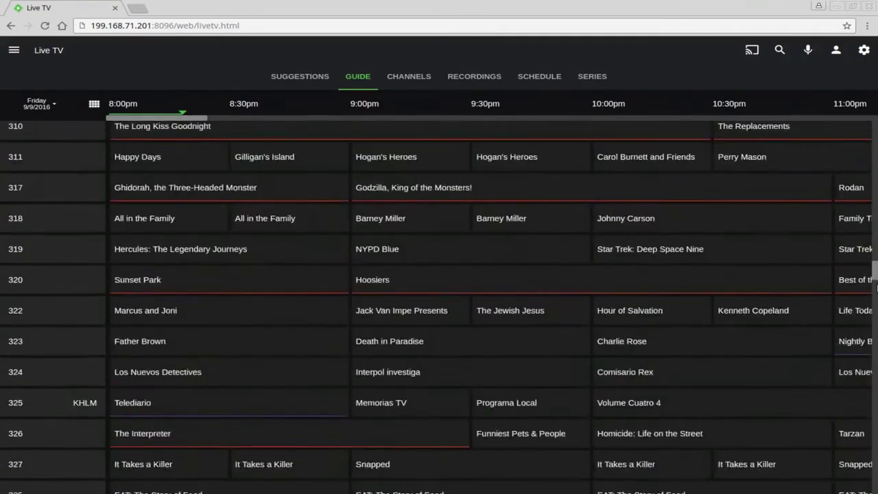
scroll(877, 254, up, 20)
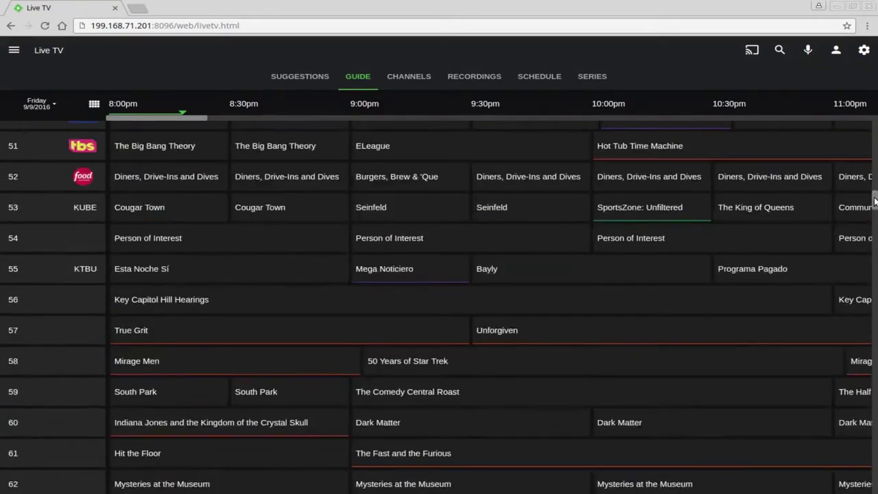
scroll(873, 177, up, 10)
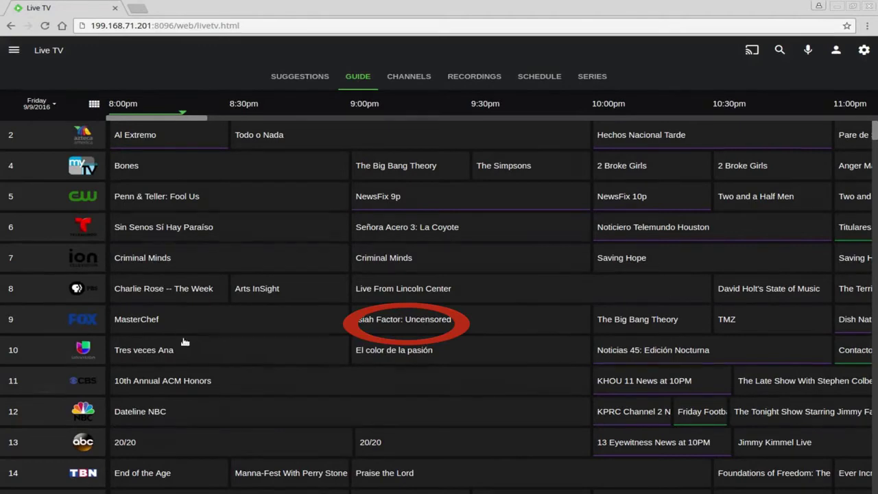
Open the details of the 9:00pm program Isiah Factor: Uncensored on channel 9 and look over its suggested shows
click(393, 321)
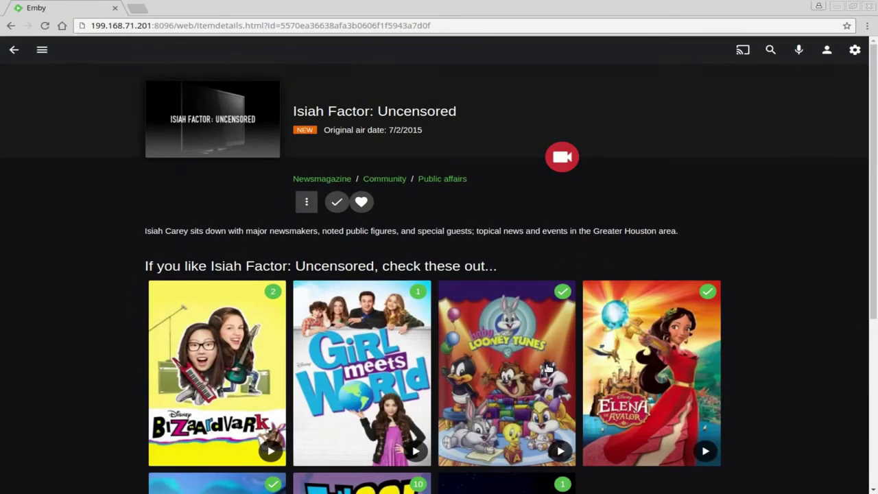
scroll(530, 336, down, 1)
scroll(530, 336, down, 3)
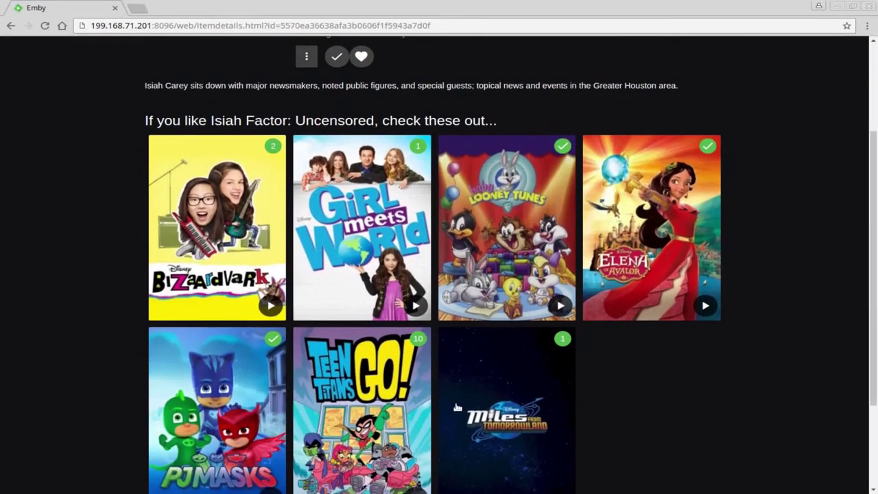
scroll(582, 402, up, 2)
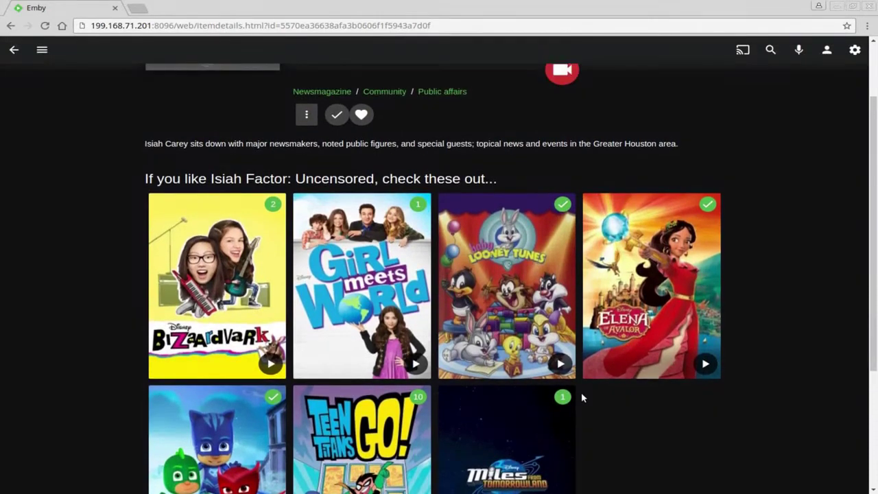
scroll(581, 396, up, 3)
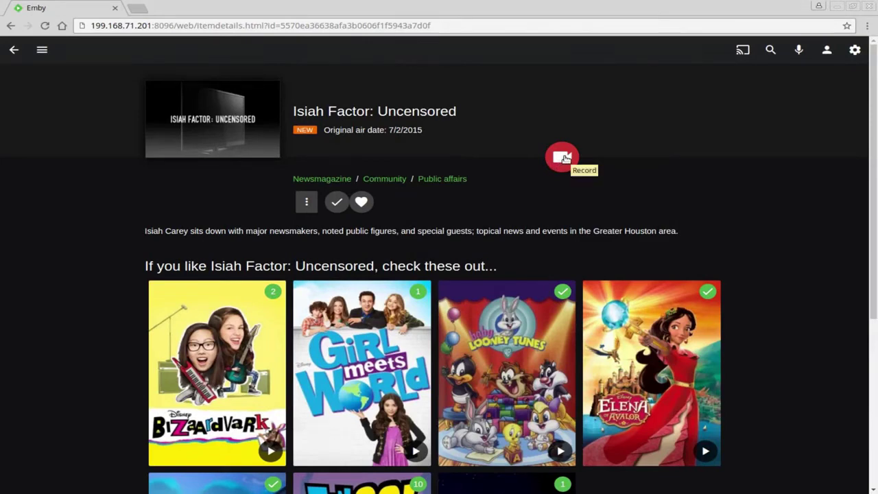
Set up a series recording for Isiah Factor: Uncensored that records only new episodes and does not record on all channels
click(563, 158)
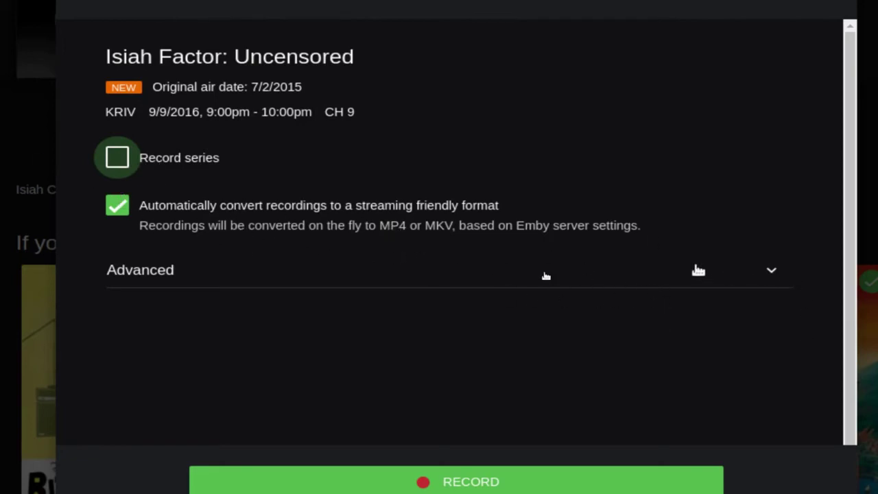
click(117, 160)
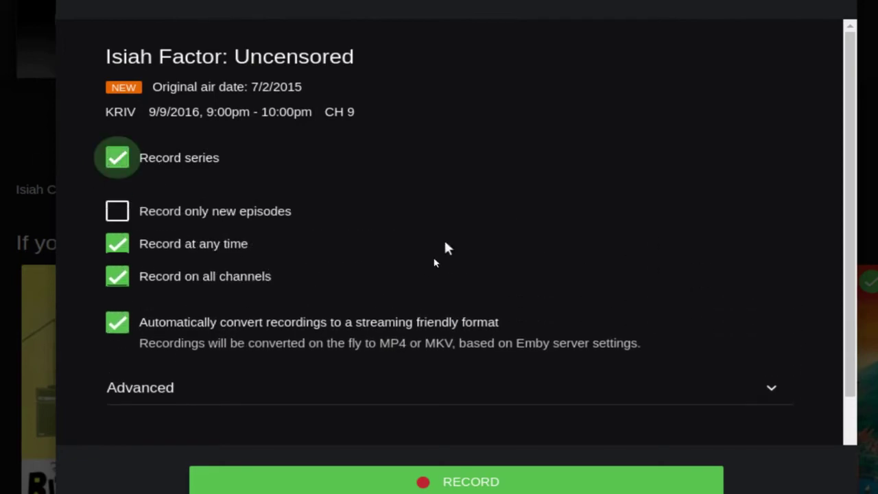
click(118, 211)
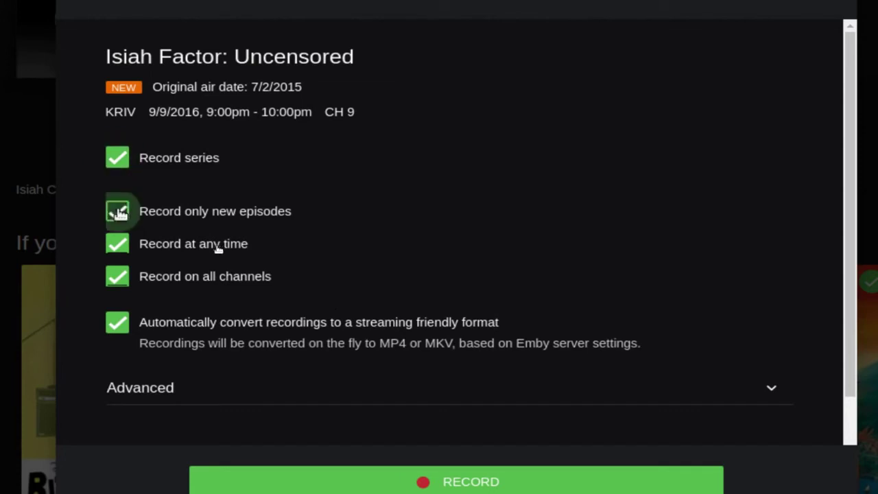
click(115, 278)
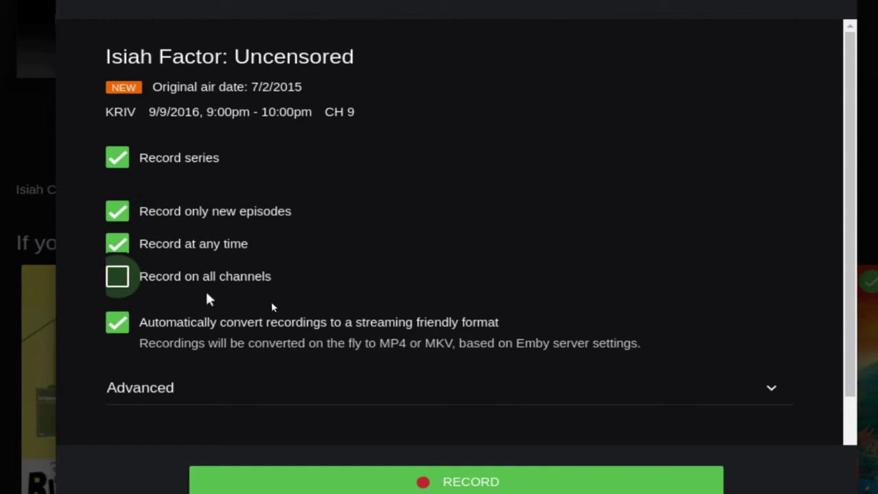
Review the advanced pre-padding and post-padding minutes for the series and confirm the recording
scroll(506, 298, down, 2)
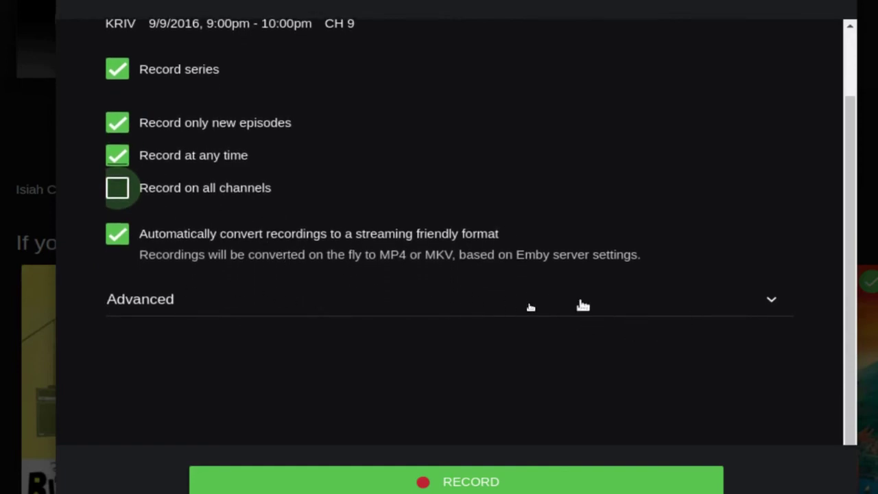
click(767, 302)
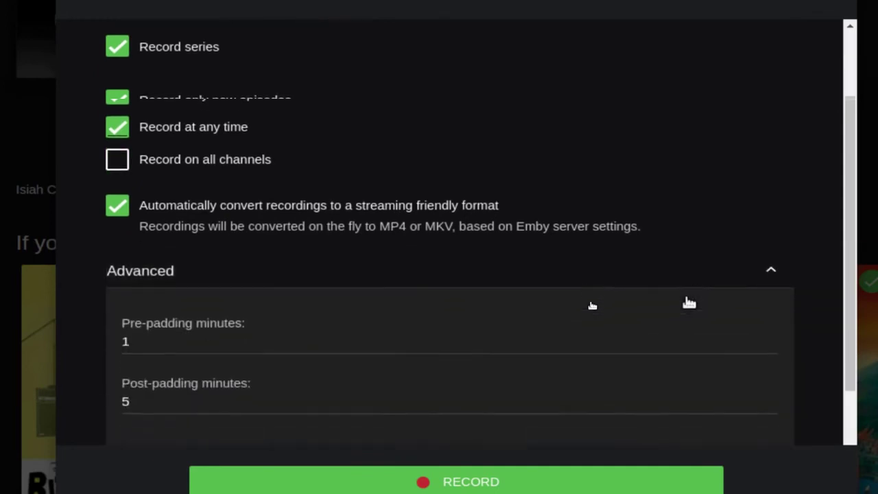
scroll(689, 303, down, 1)
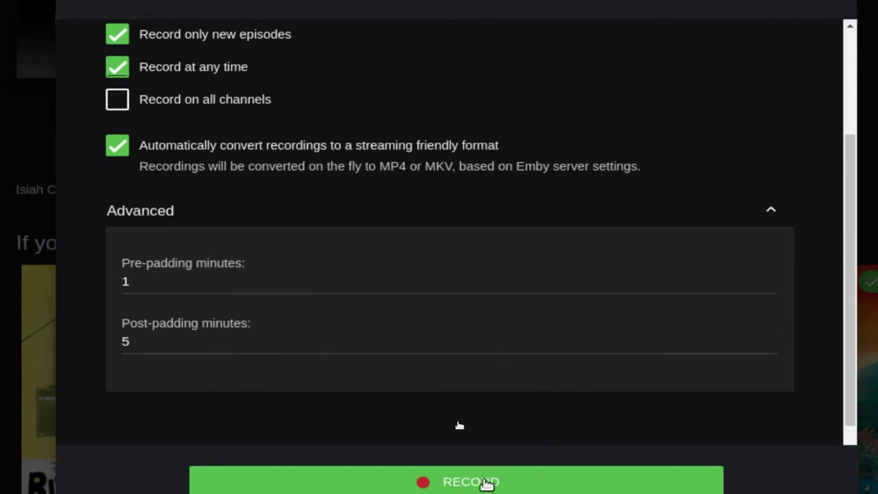
click(441, 483)
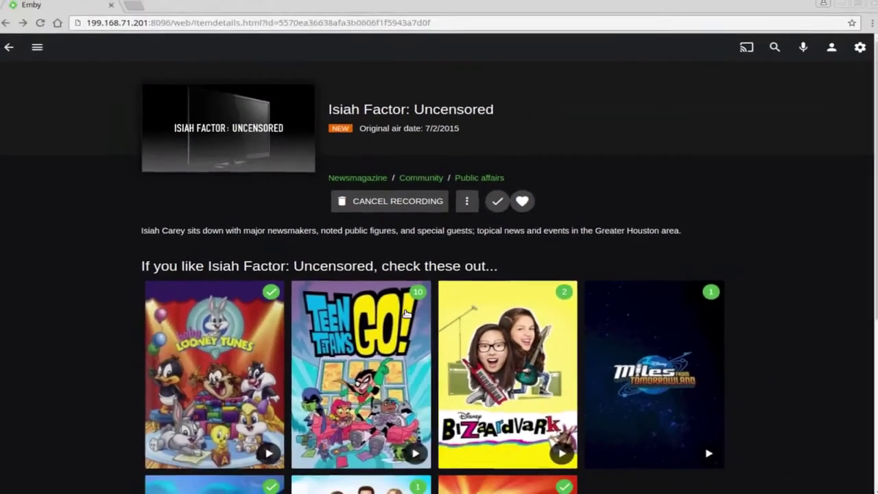
Return to the home page, open Live TV and look through the list of scheduled series recordings
mouse_move(407, 314)
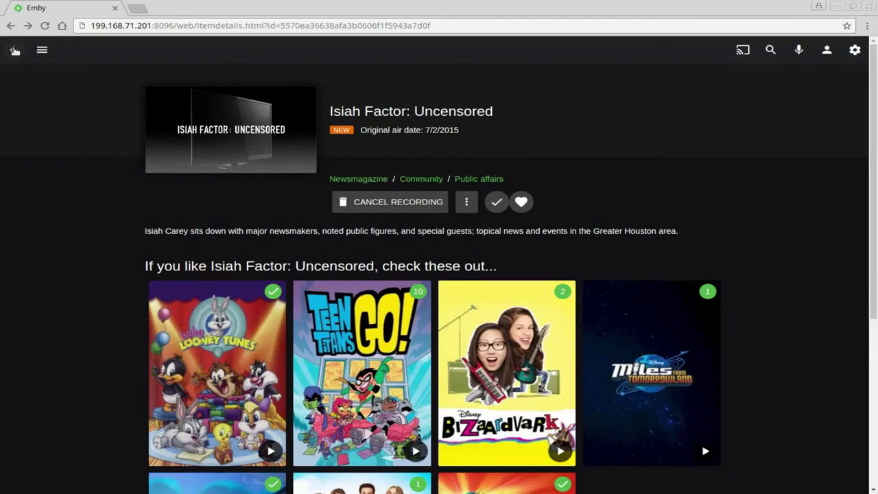
click(15, 50)
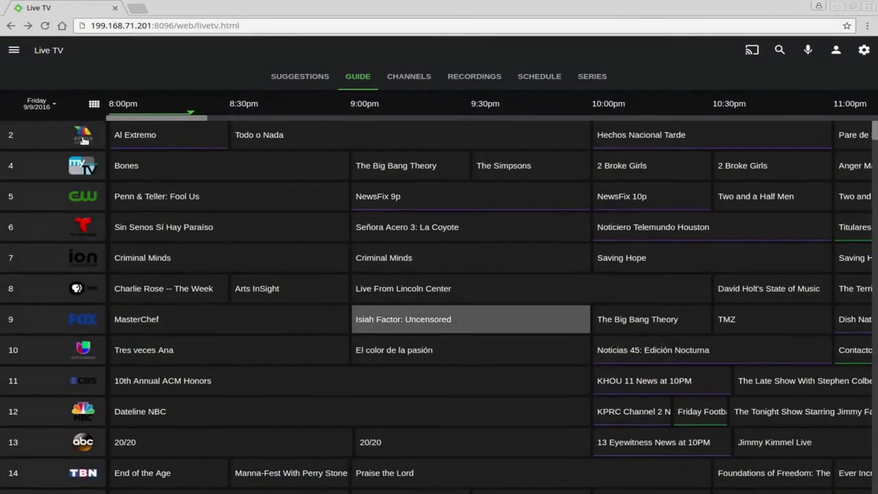
click(17, 50)
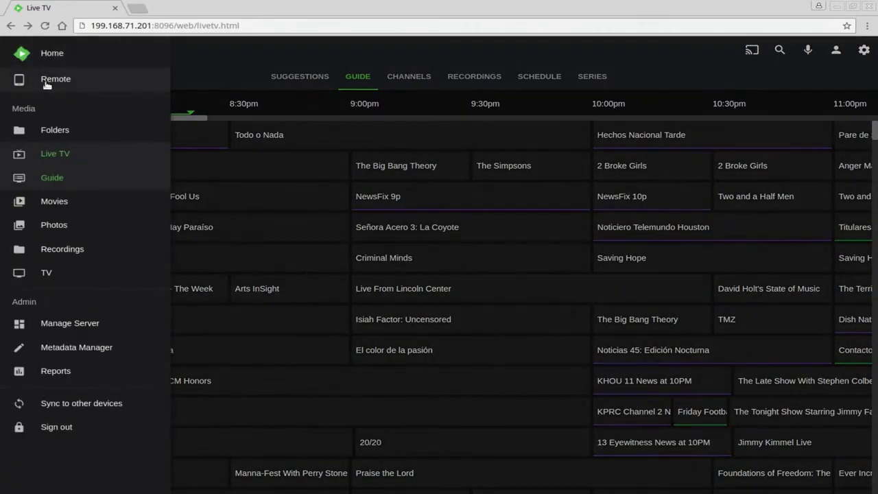
click(51, 52)
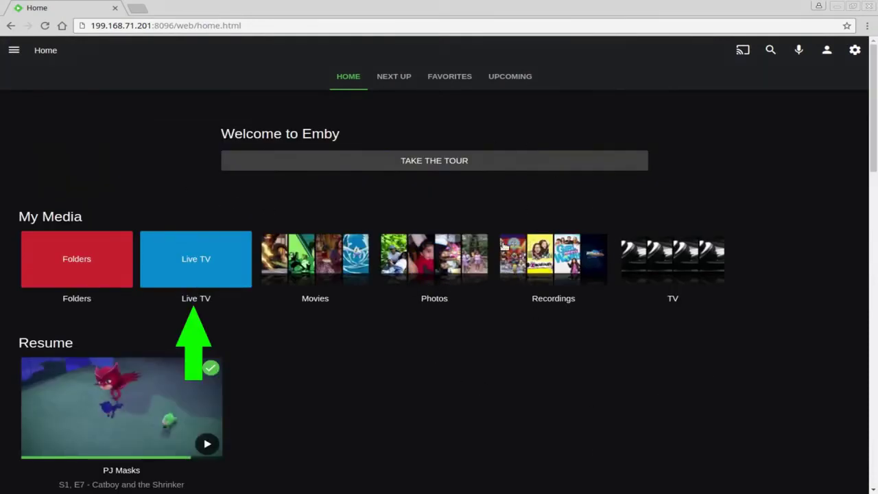
click(214, 265)
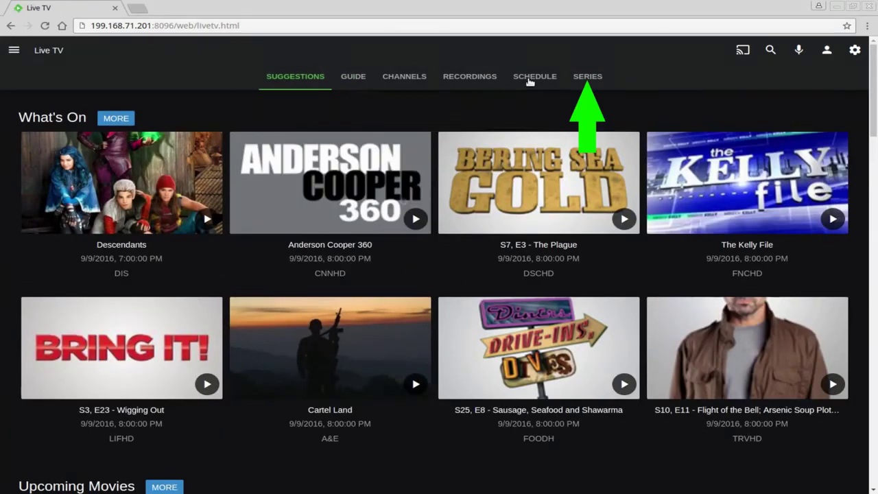
click(580, 76)
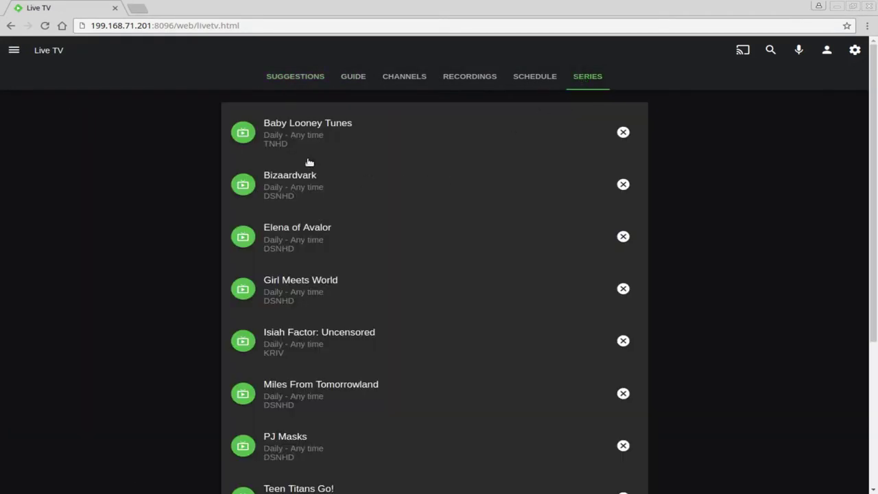
scroll(314, 171, down, 2)
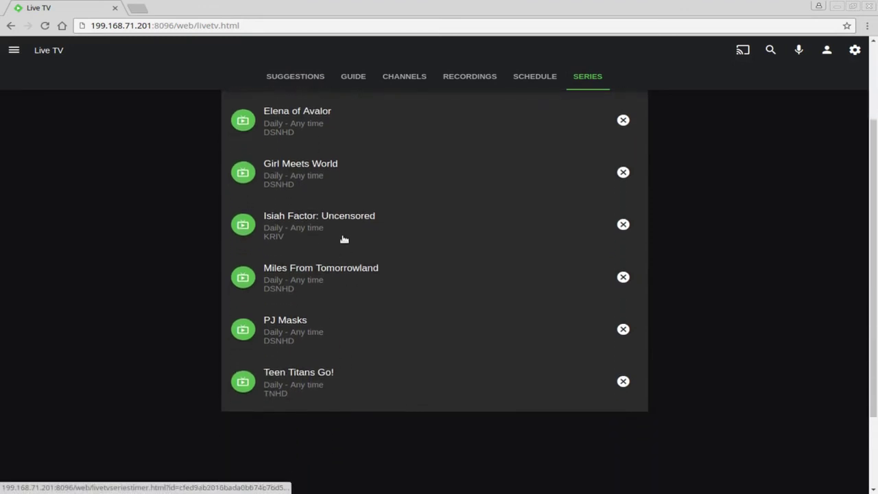
scroll(370, 331, up, 1)
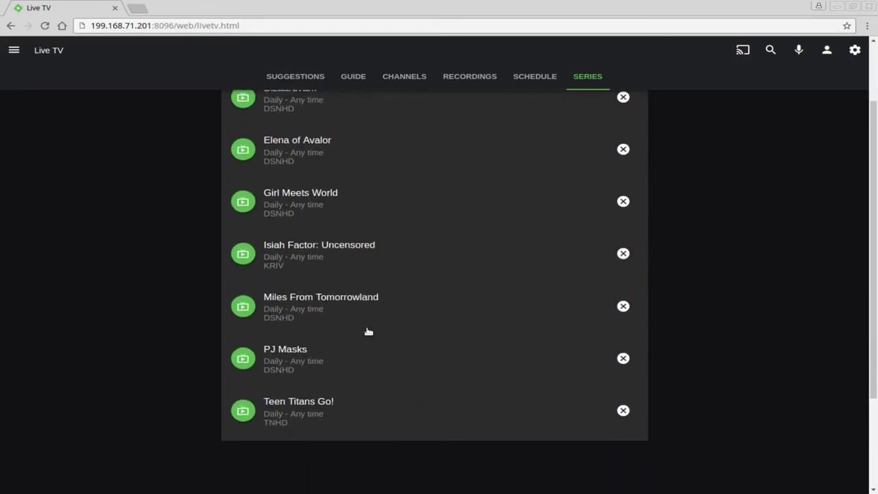
scroll(369, 330, up, 1)
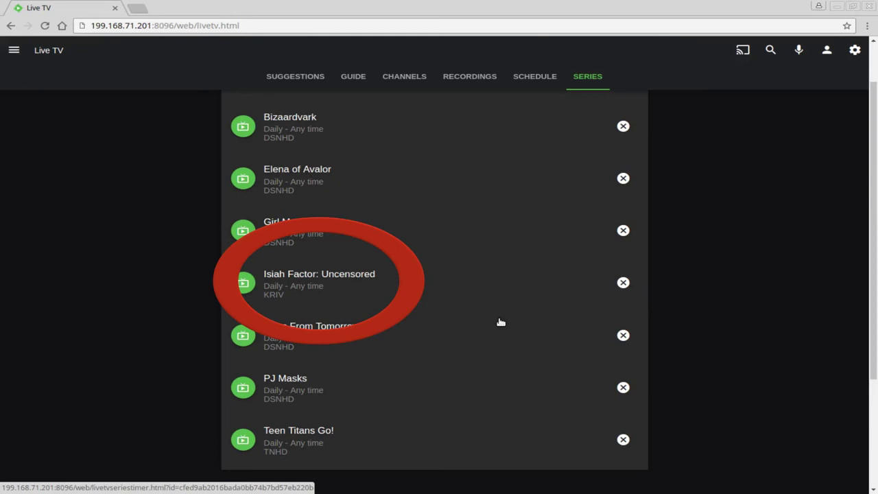
Review the days, repeating options and padding of the Isiah Factor: Uncensored series recording, and return to the series list
click(367, 277)
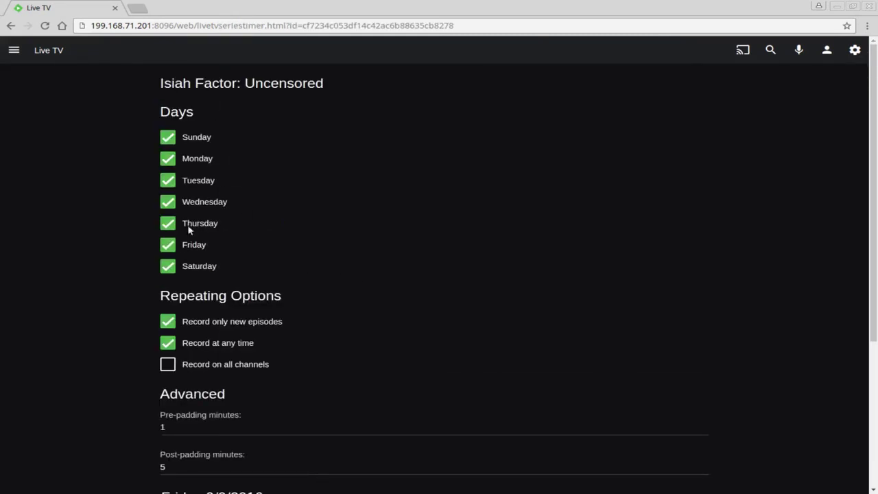
scroll(508, 275, down, 3)
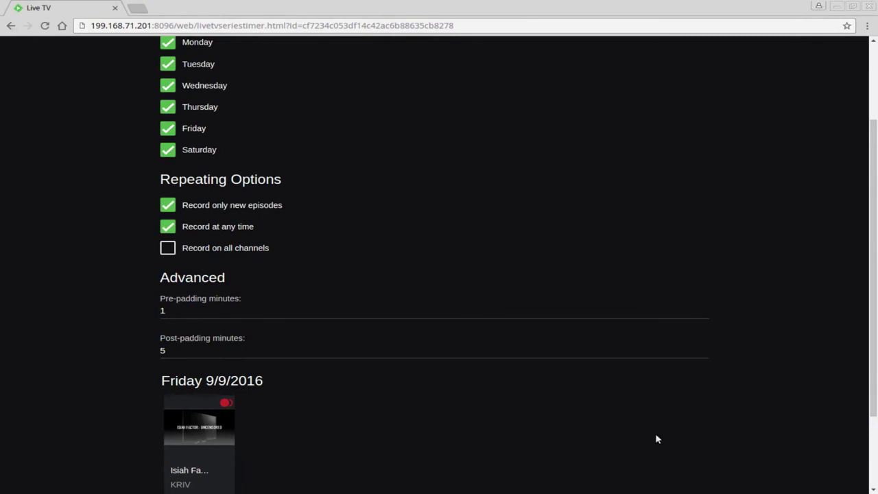
click(10, 27)
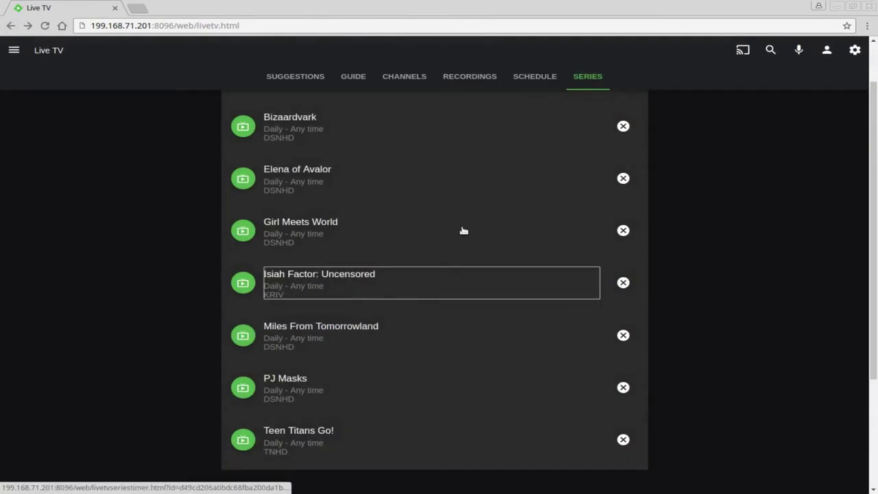
Cancel the Isiah Factor: Uncensored series recording from the series list and confirm the cancellation
click(624, 283)
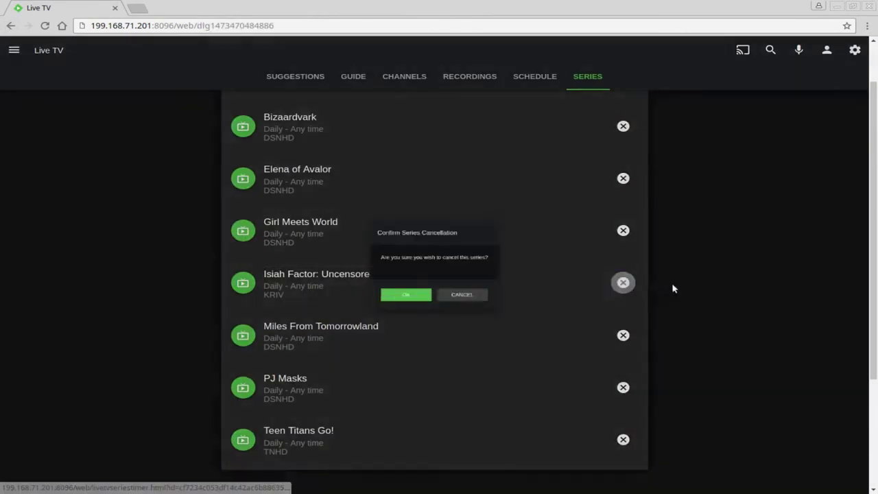
click(385, 315)
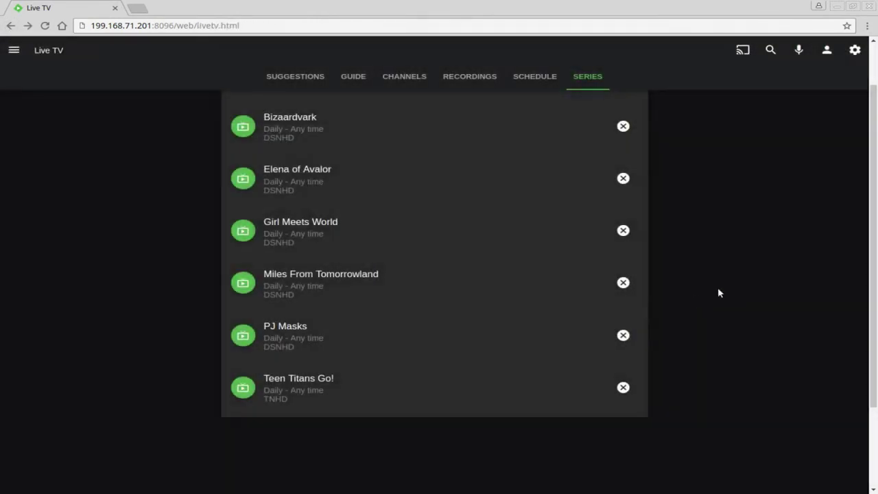